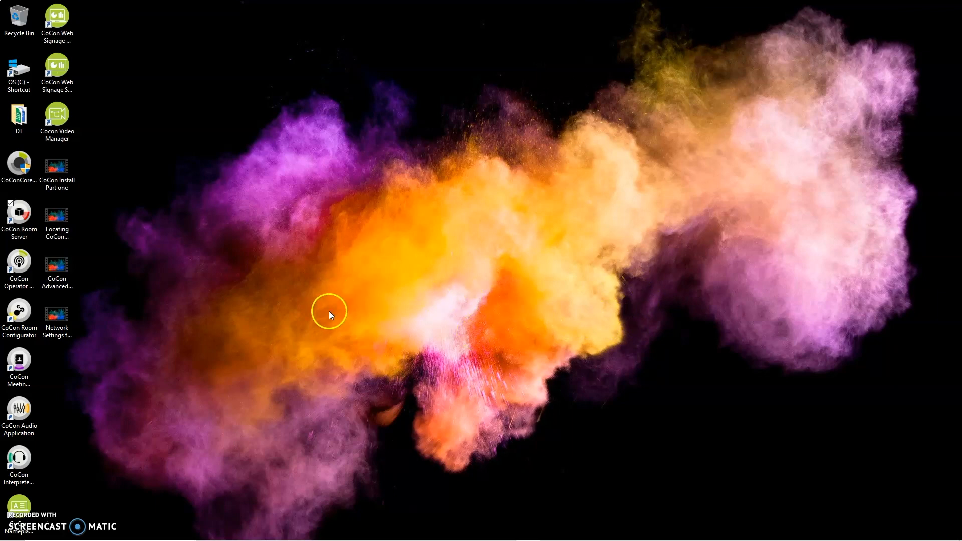
- Set the CoCon Room Server shortcut to run as an administrator for all users in its compatibility properties
double_click(29, 214)
right_click(28, 214)
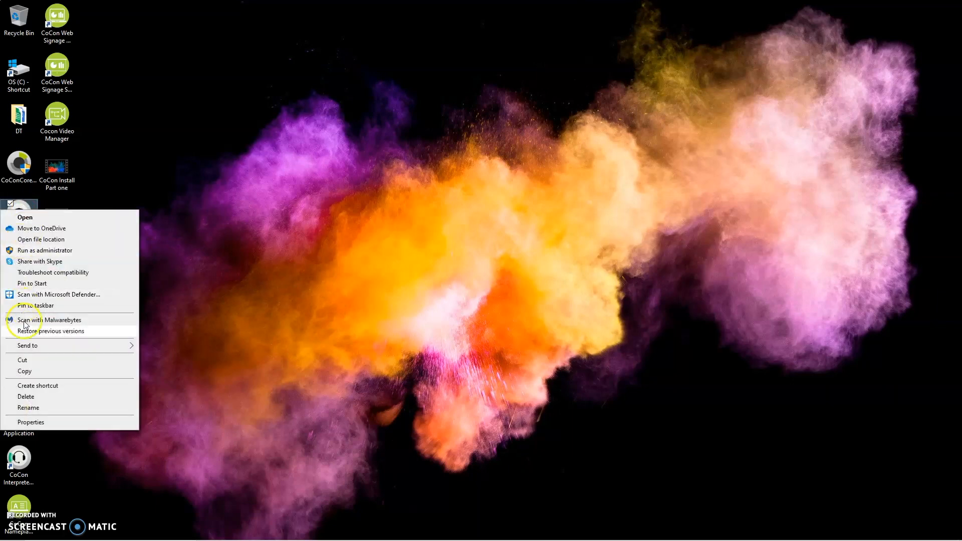
click(53, 422)
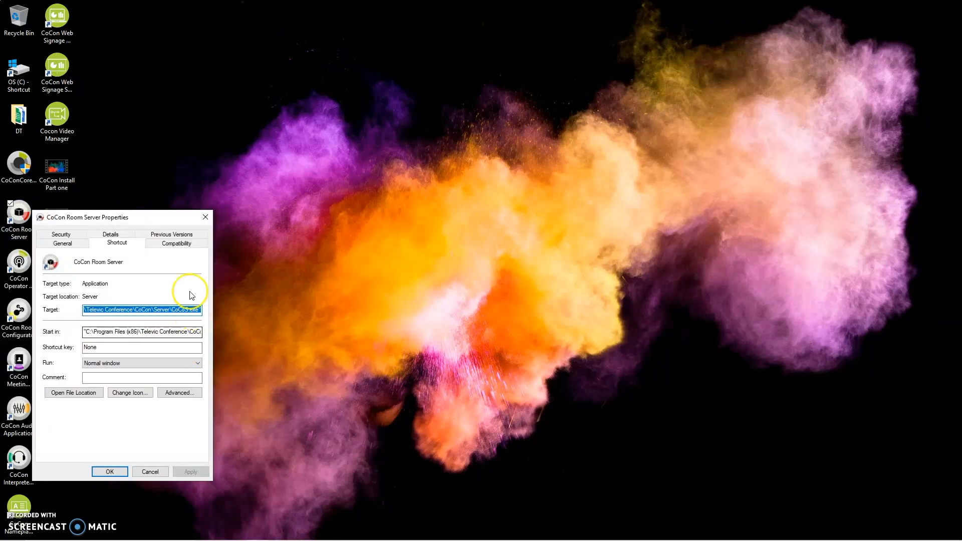
click(176, 243)
click(106, 449)
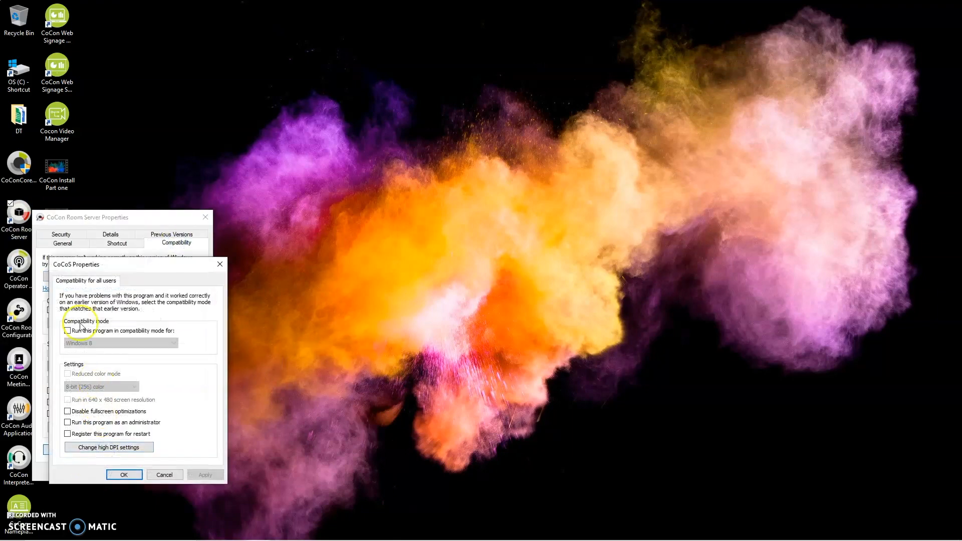
click(68, 422)
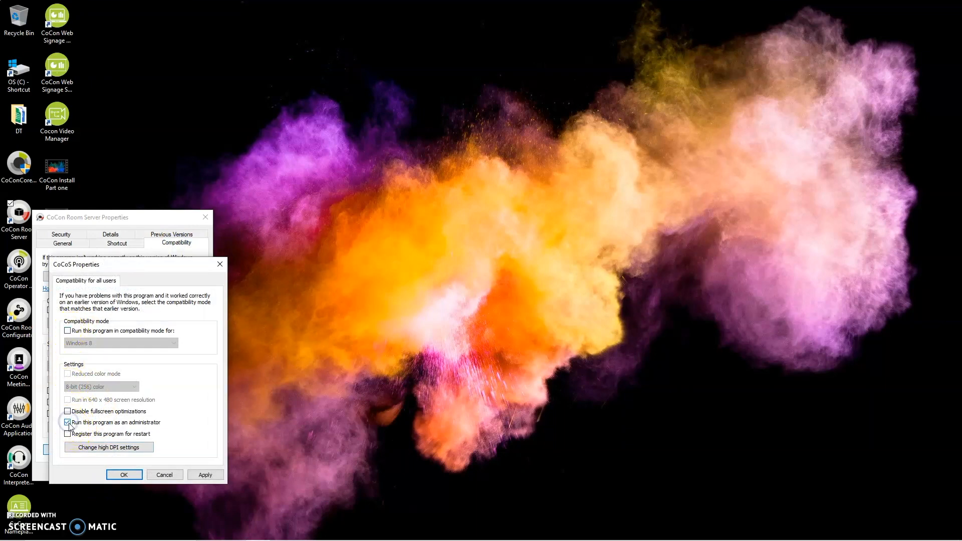
click(125, 474)
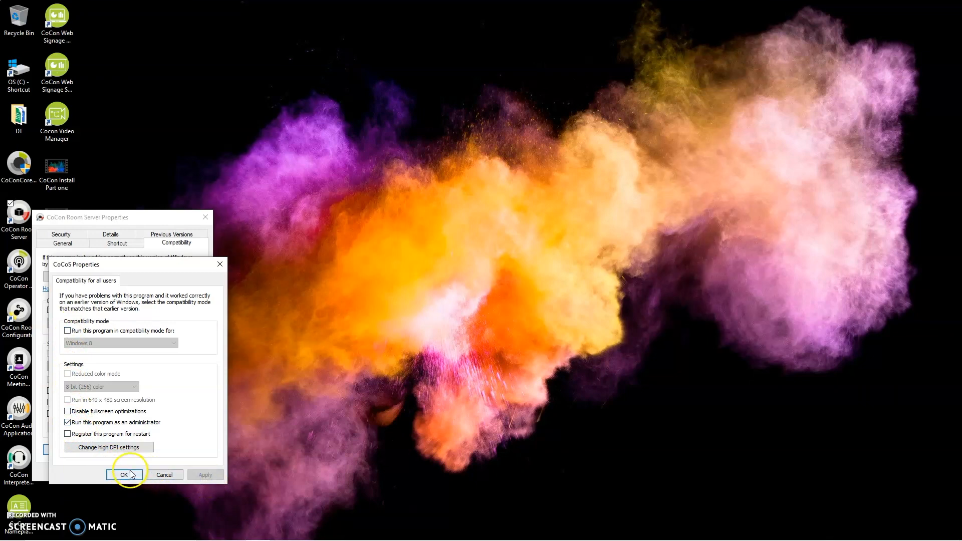
click(113, 472)
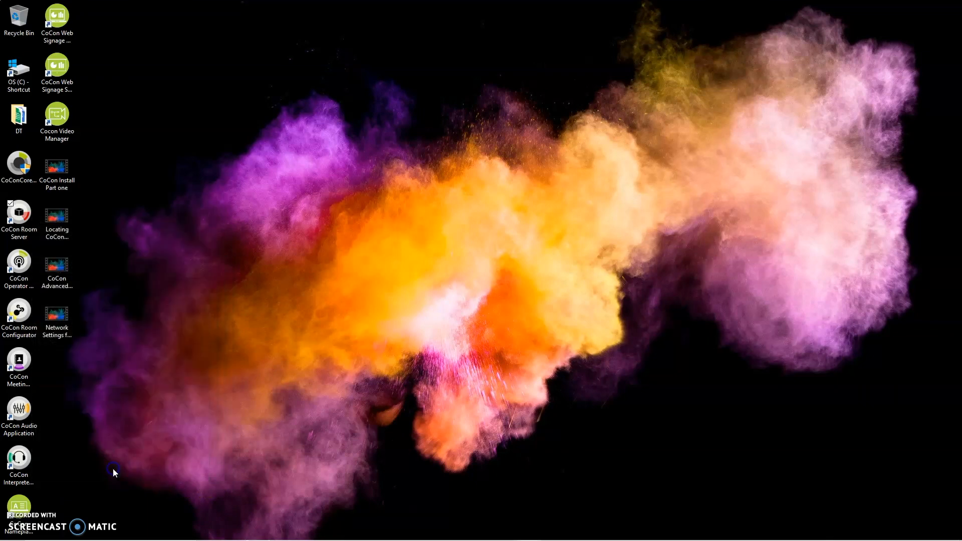
- Launch CoCon Room Server and start its room configuration wizard
click(18, 223)
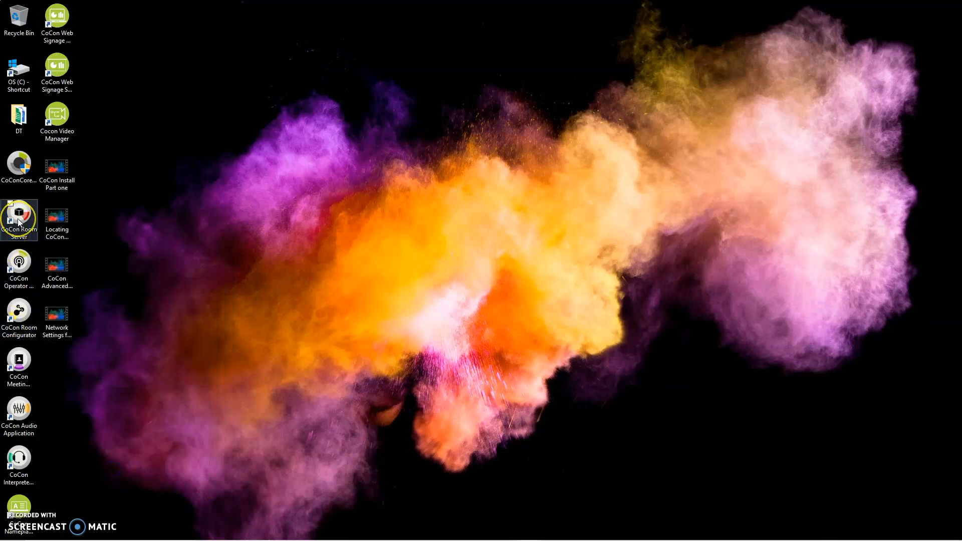
double_click(18, 223)
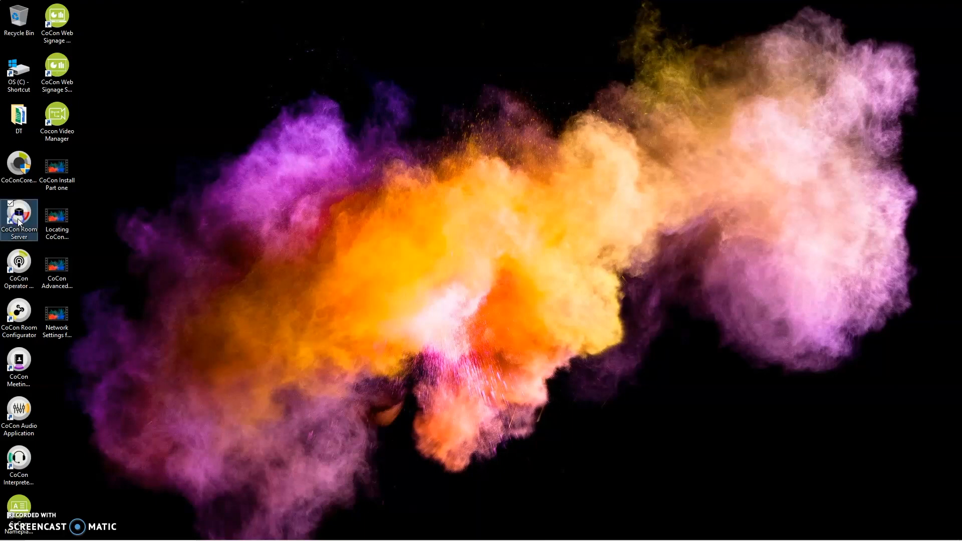
click(432, 363)
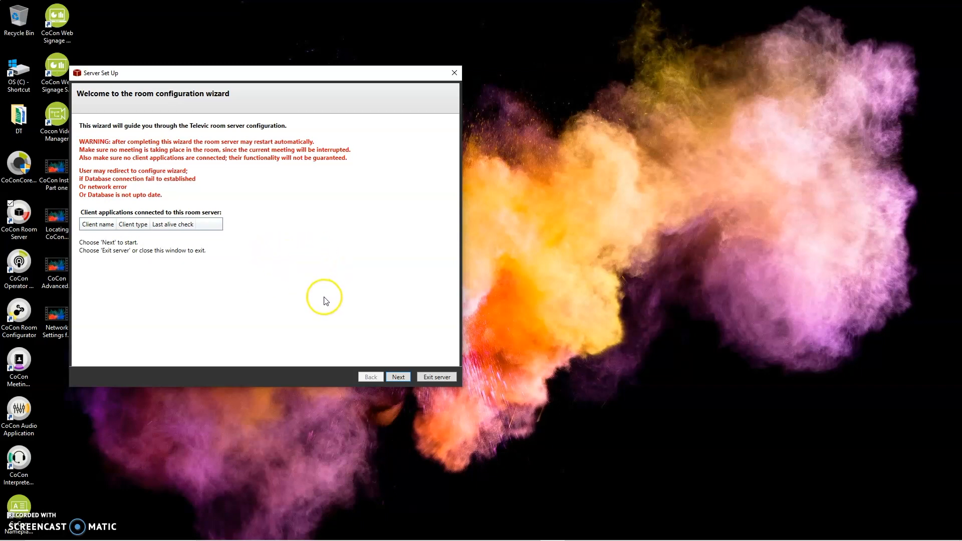
click(404, 379)
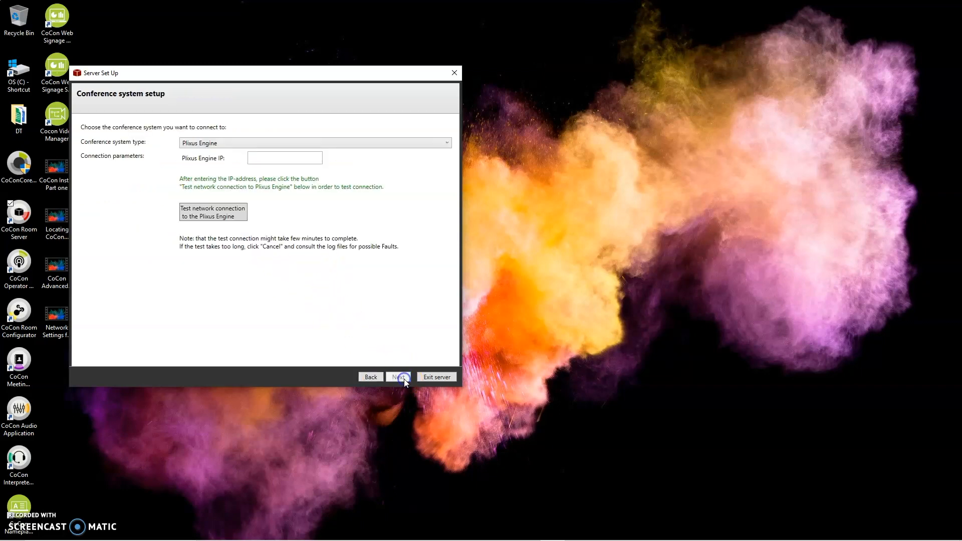
- Choose Plixus Engine as the conference system, enter IP 192.168.0.101 and test the network connection
click(260, 145)
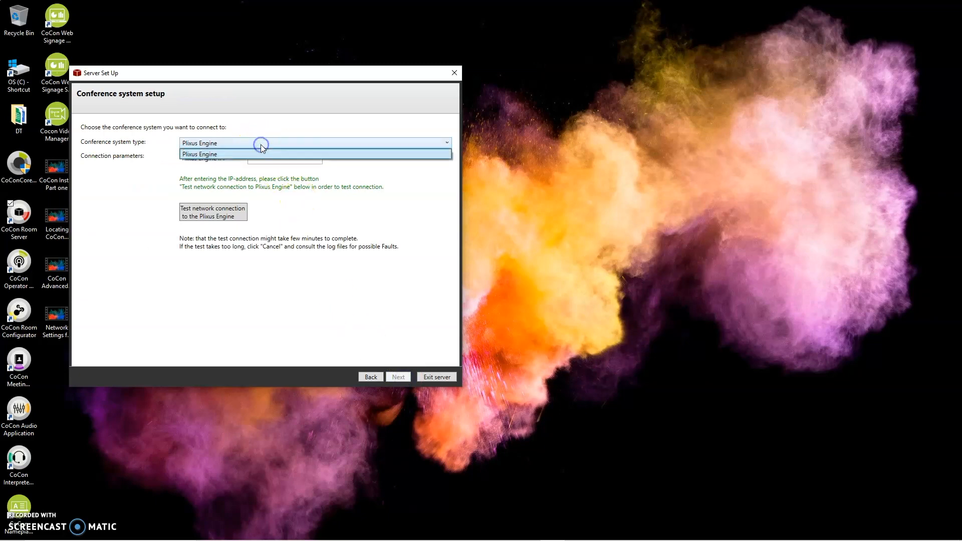
click(260, 145)
click(260, 157)
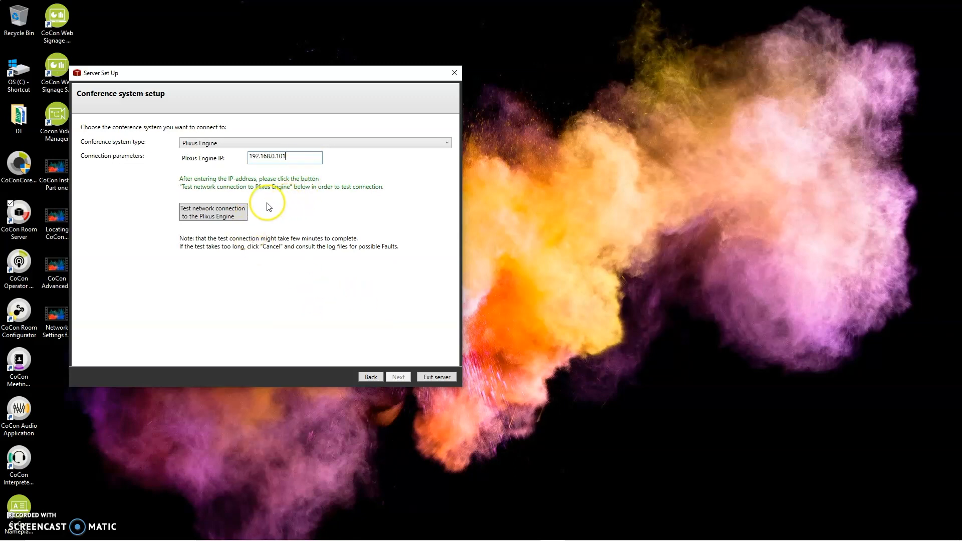
click(234, 216)
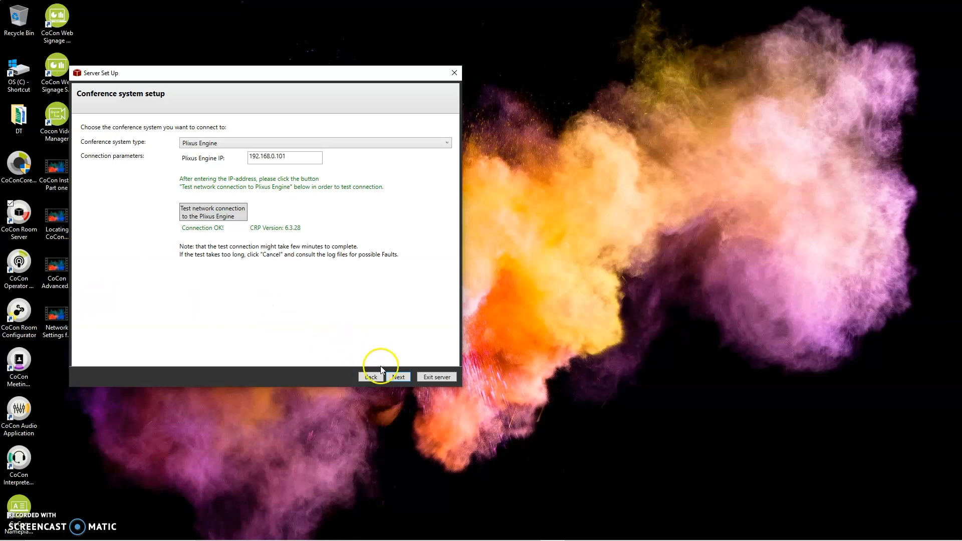
- Allow CoCoS through the Windows Defender Firewall on private and public networks and continue to the room server database setup
click(399, 376)
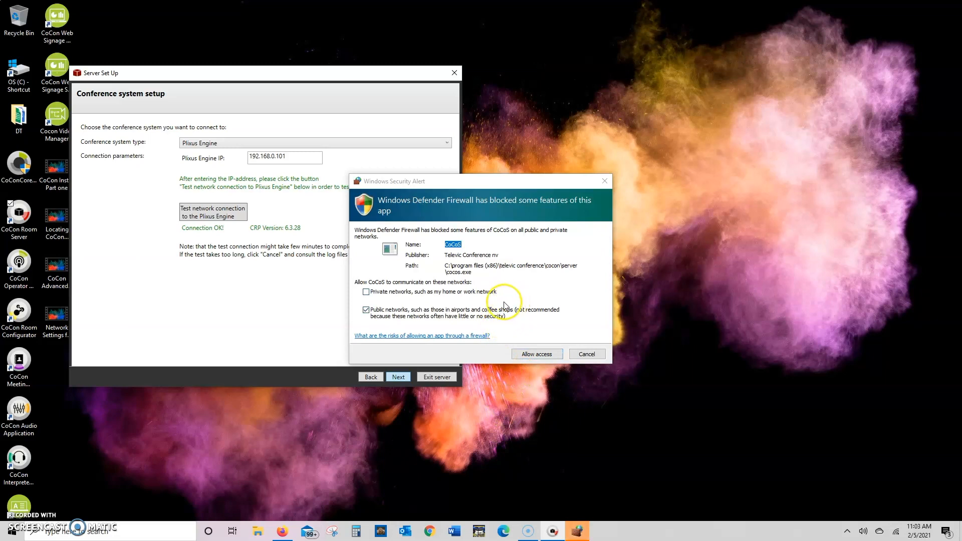
click(366, 292)
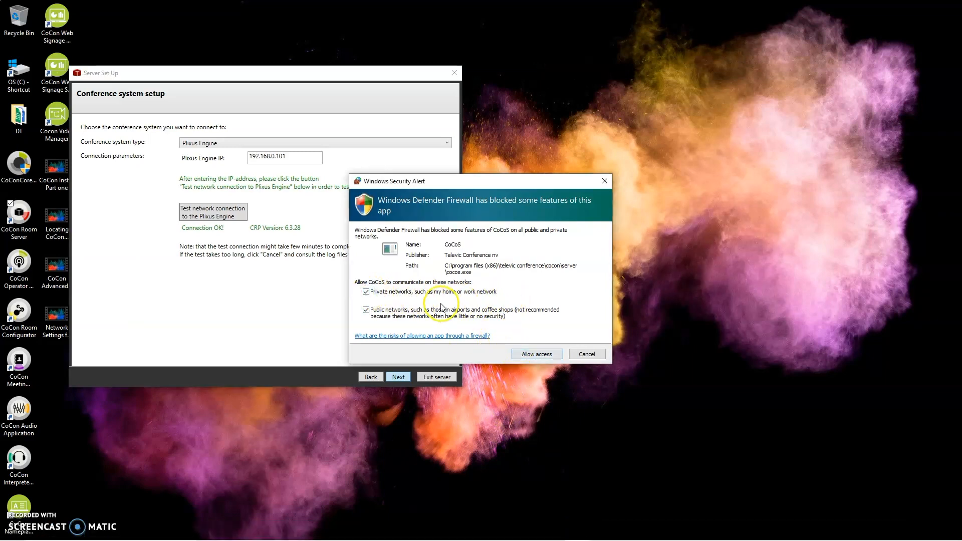
click(527, 355)
click(404, 377)
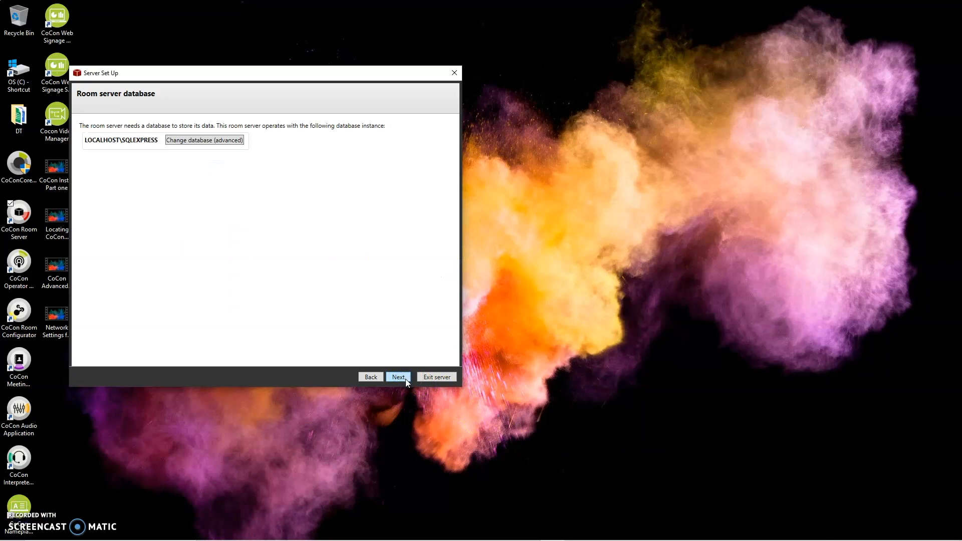
- Use the LOCALHOST\SQLEXPRESS database server with Windows Authentication and create an empty conference database on it
click(386, 332)
click(167, 142)
click(207, 141)
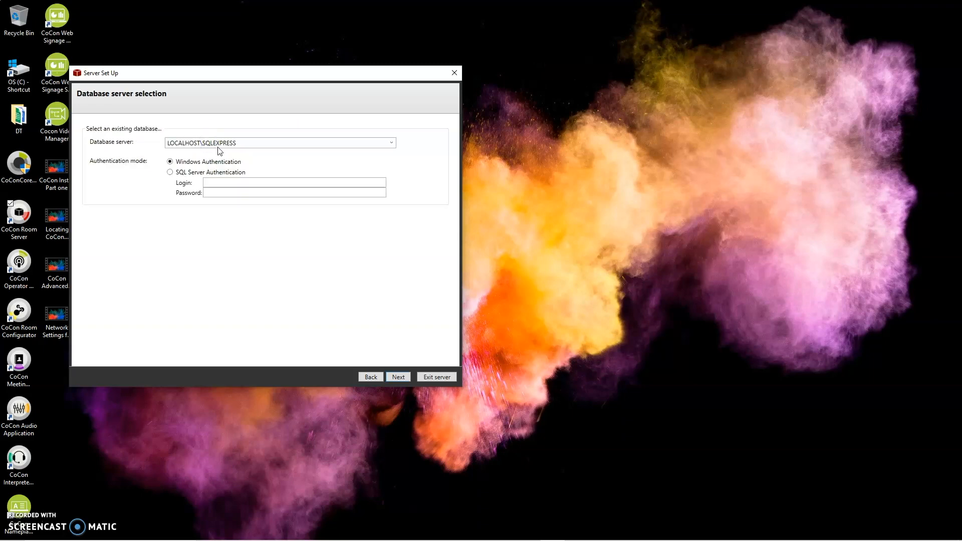
click(266, 146)
click(180, 142)
click(378, 260)
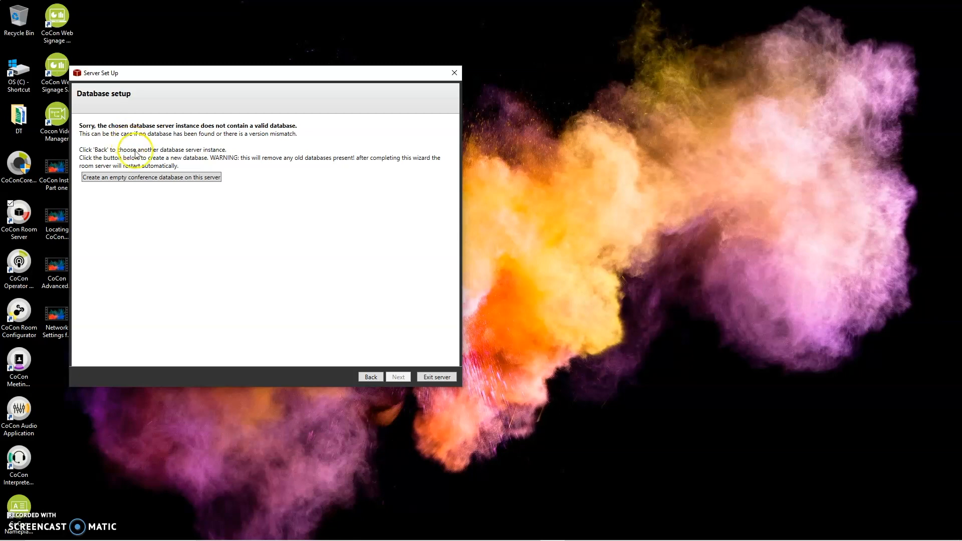
click(160, 178)
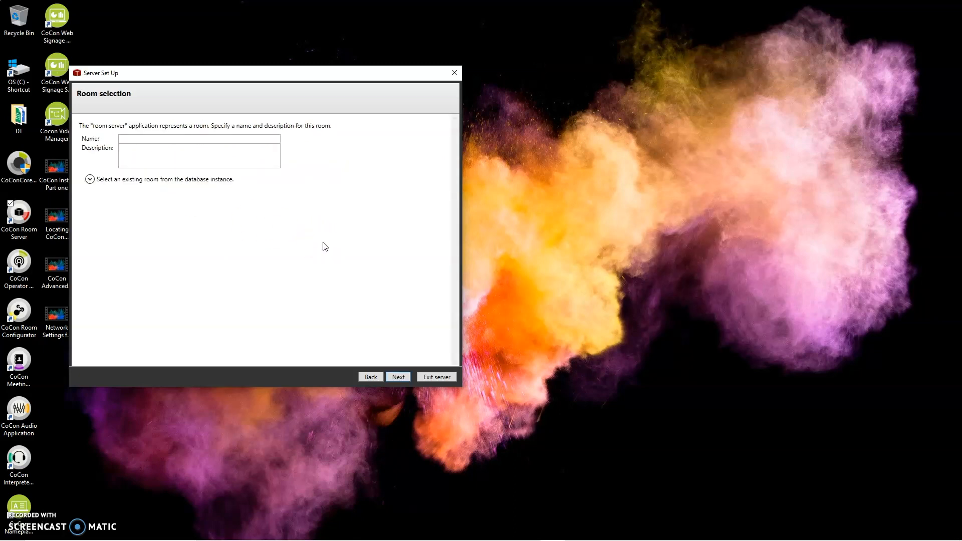
- Name the new room Boardroom A, leave its description empty and continue the wizard
click(215, 138)
text(Boardroom A)
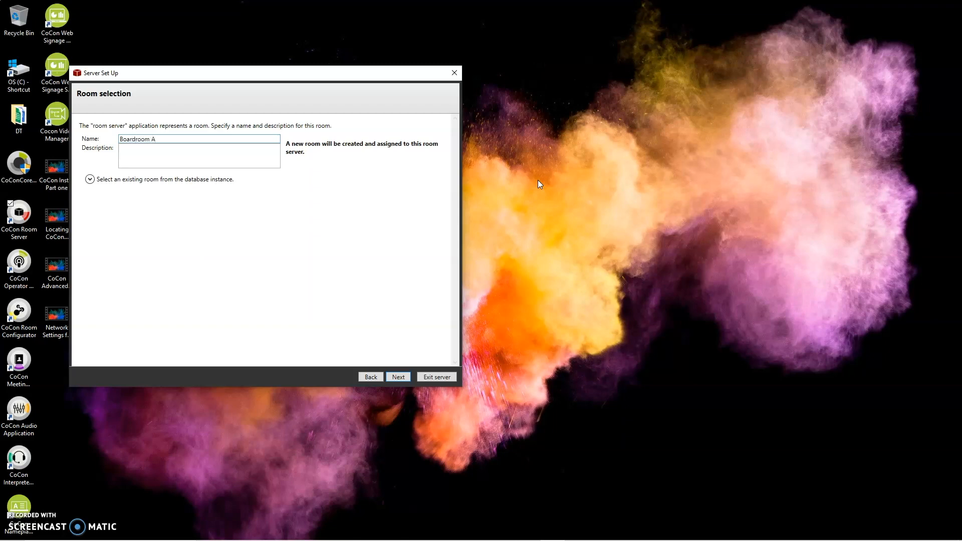
click(166, 153)
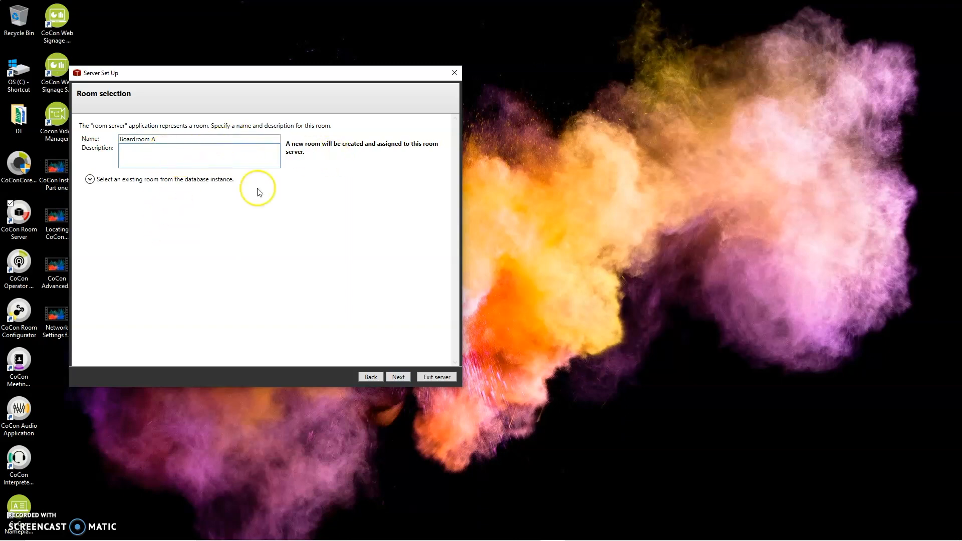
click(398, 376)
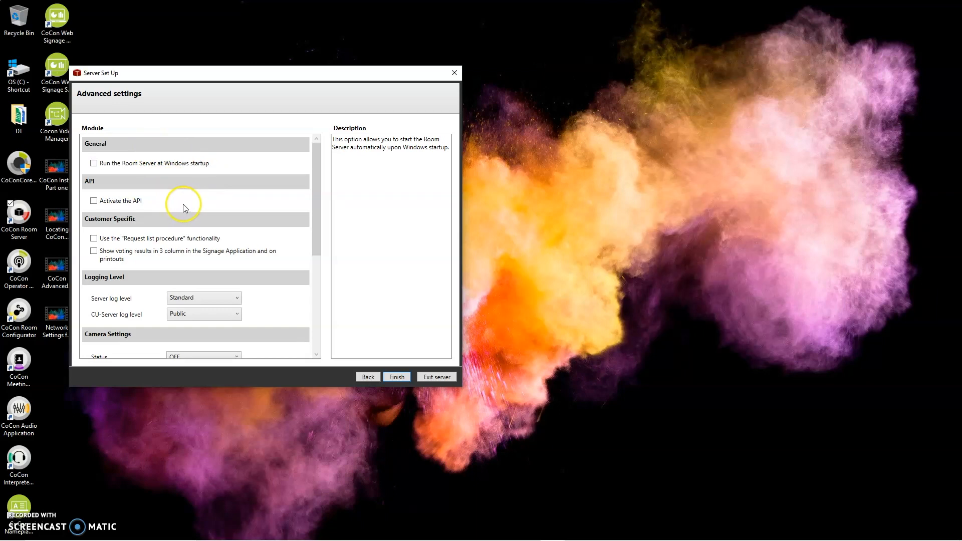
- Activate the API in the advanced settings of the room server
mouse_move(103, 199)
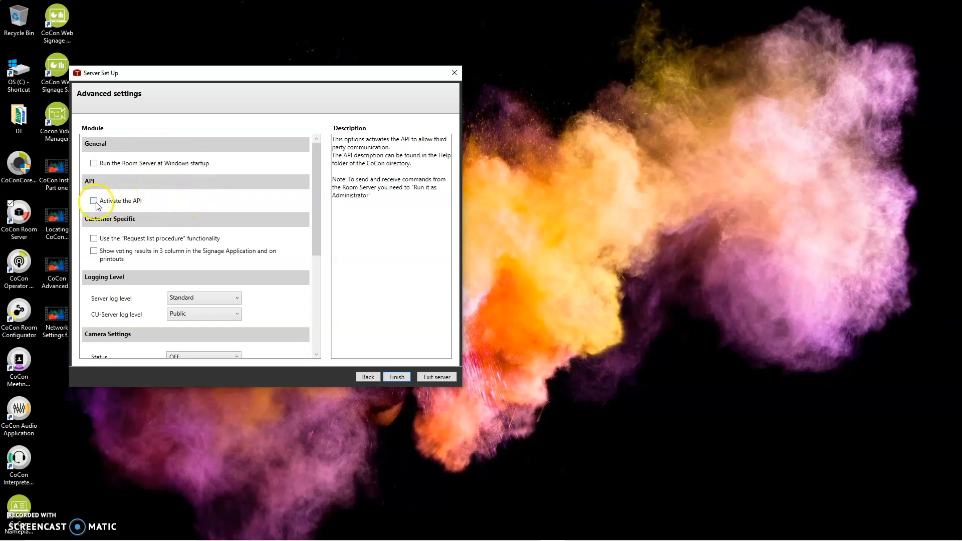
click(94, 201)
scroll(215, 208, down, 1)
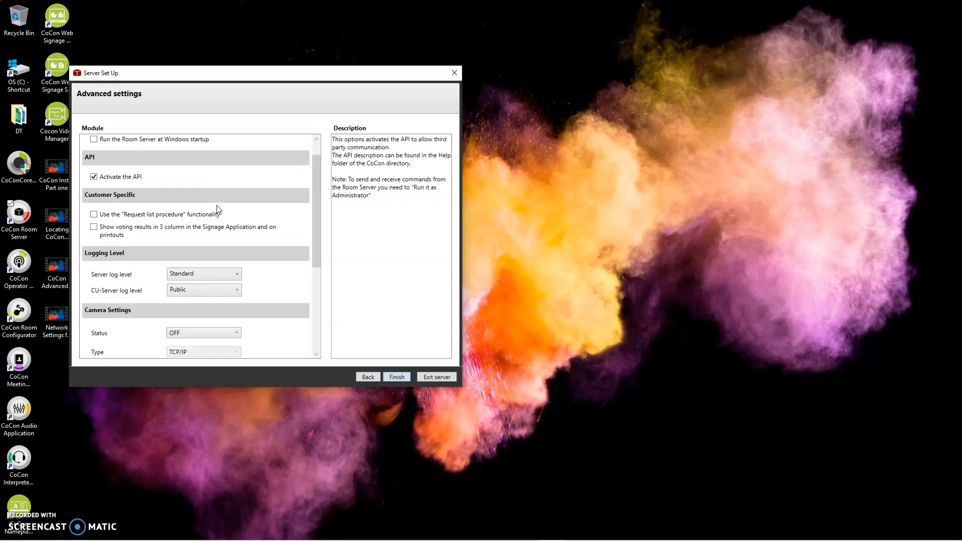
scroll(215, 208, down, 1)
click(93, 175)
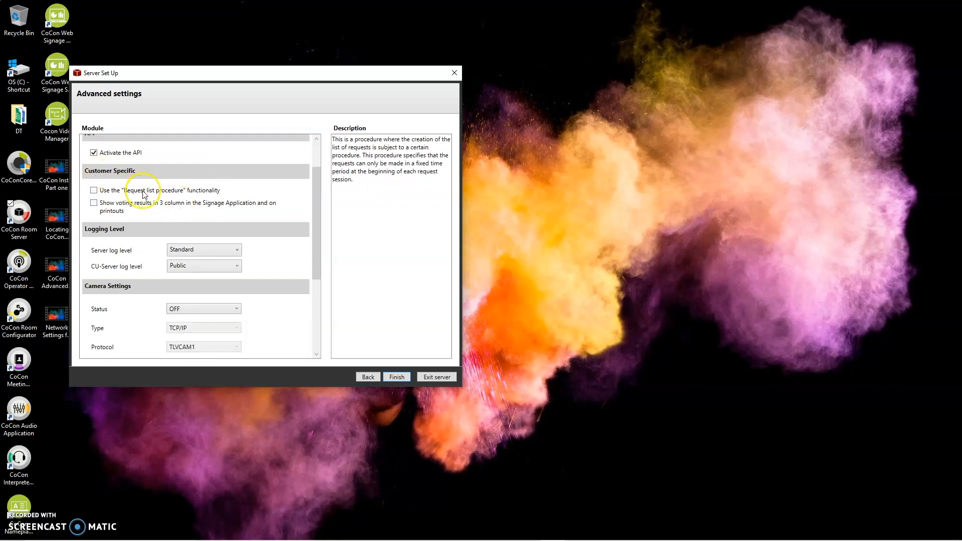
- Set the camera status to ON in the advanced settings and finish the server setup wizard
scroll(163, 195, down, 1)
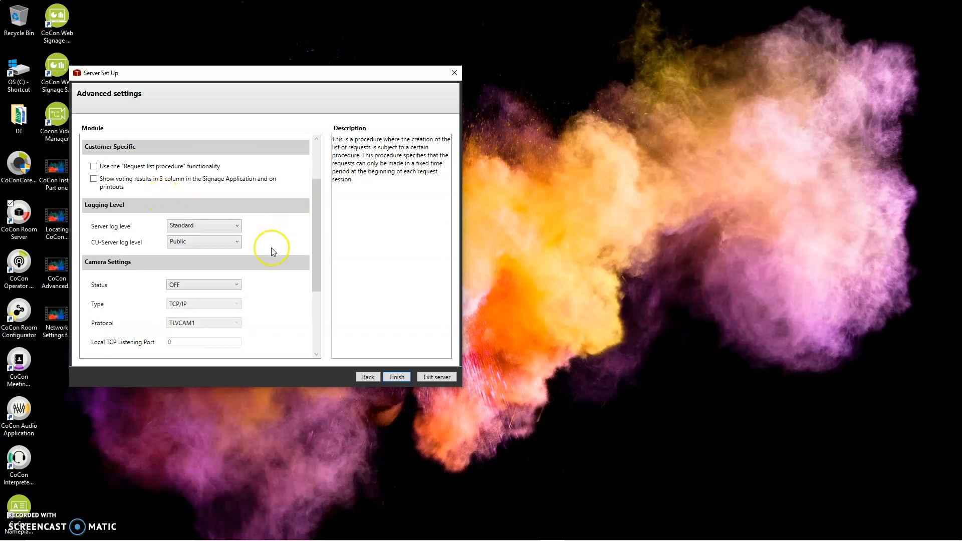
scroll(277, 256, down, 2)
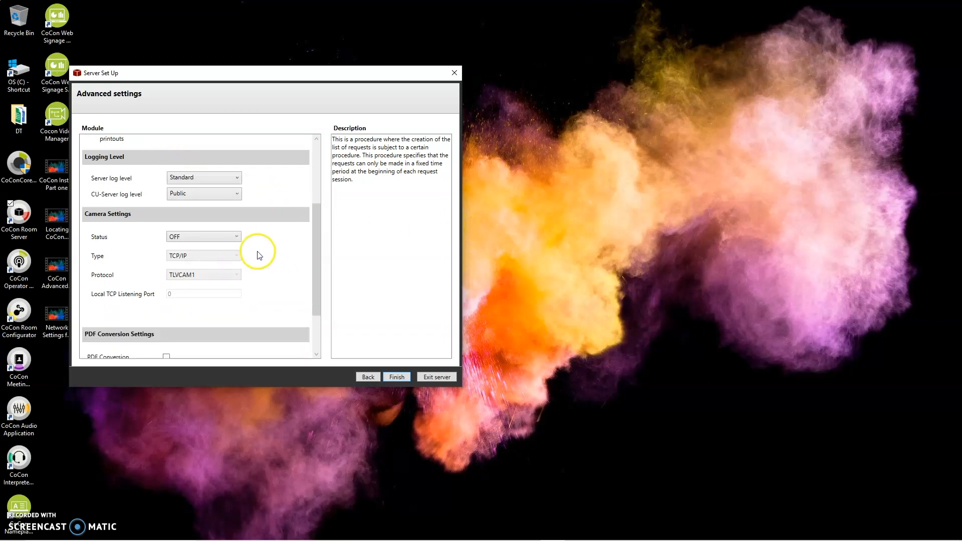
click(236, 238)
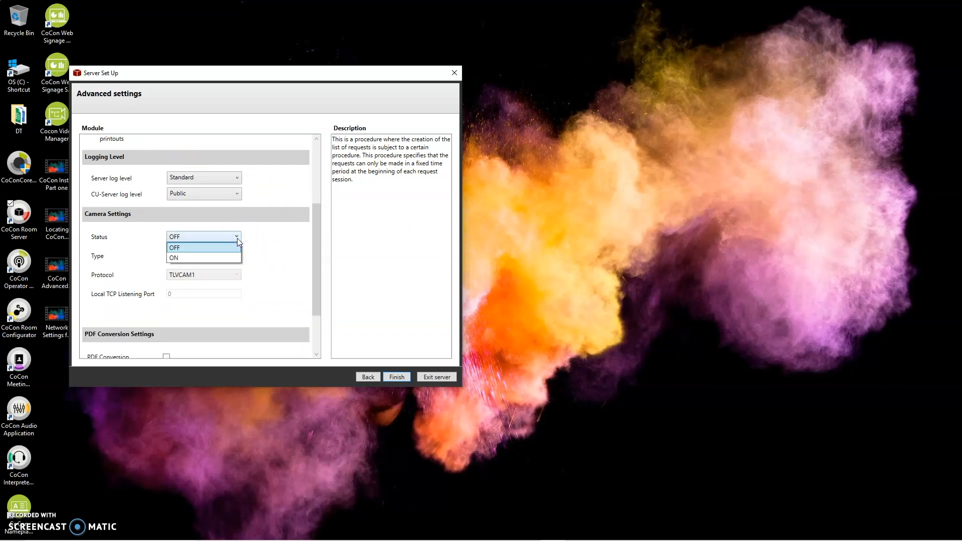
click(229, 258)
click(263, 244)
scroll(275, 260, down, 3)
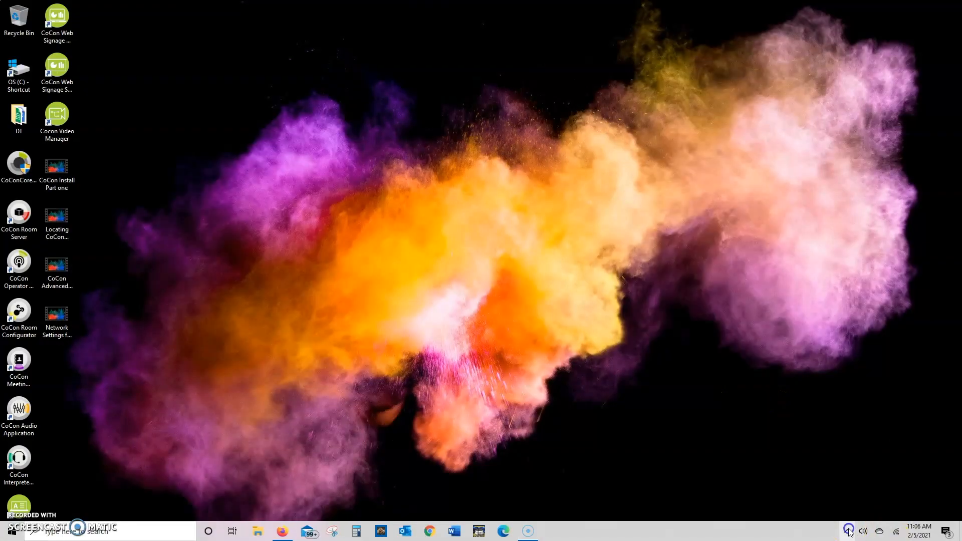
- Open the running Room Server's status window and examine its room information, license and system connection details
click(848, 531)
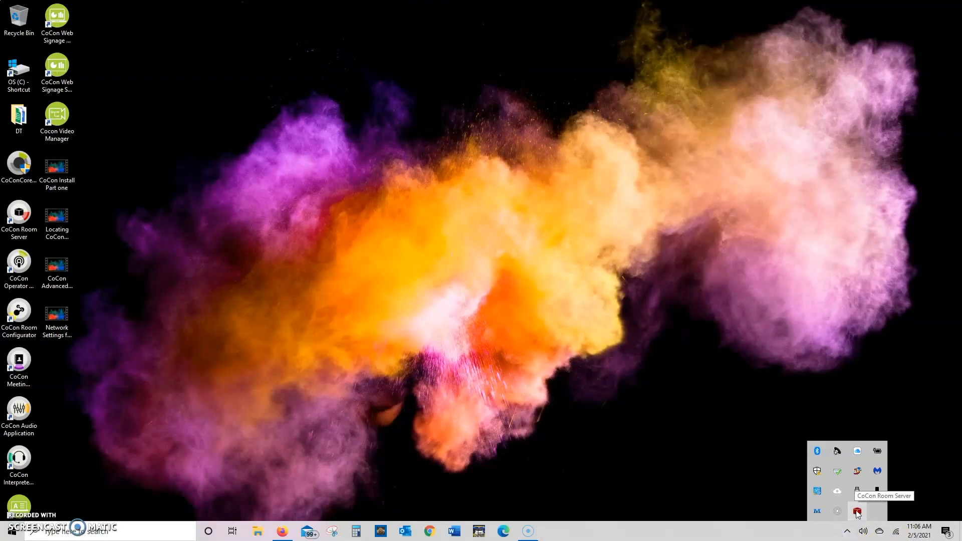
right_click(856, 512)
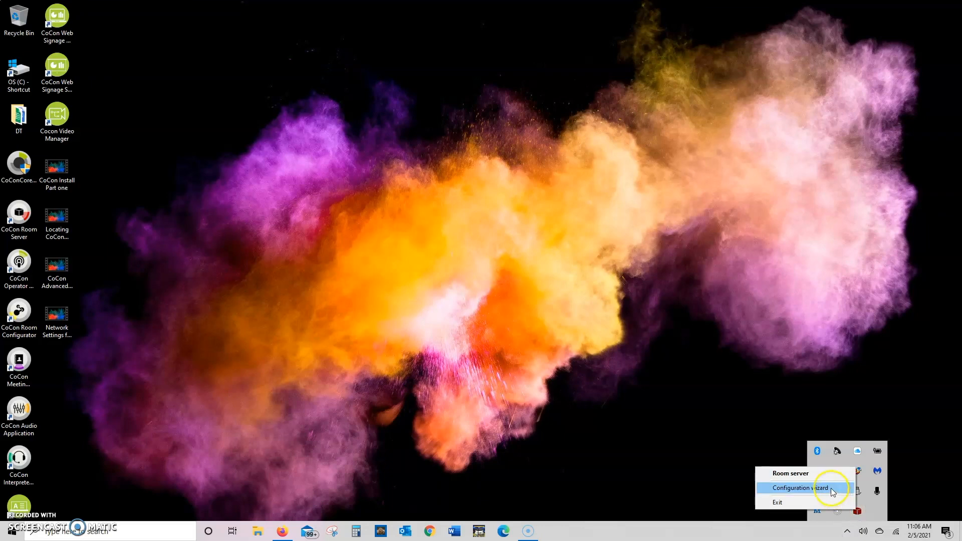
click(825, 476)
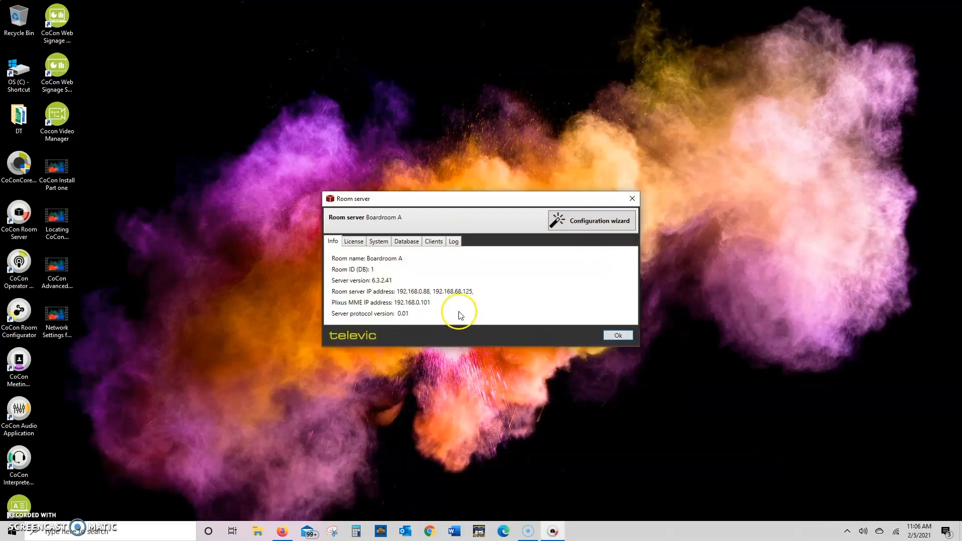
click(351, 243)
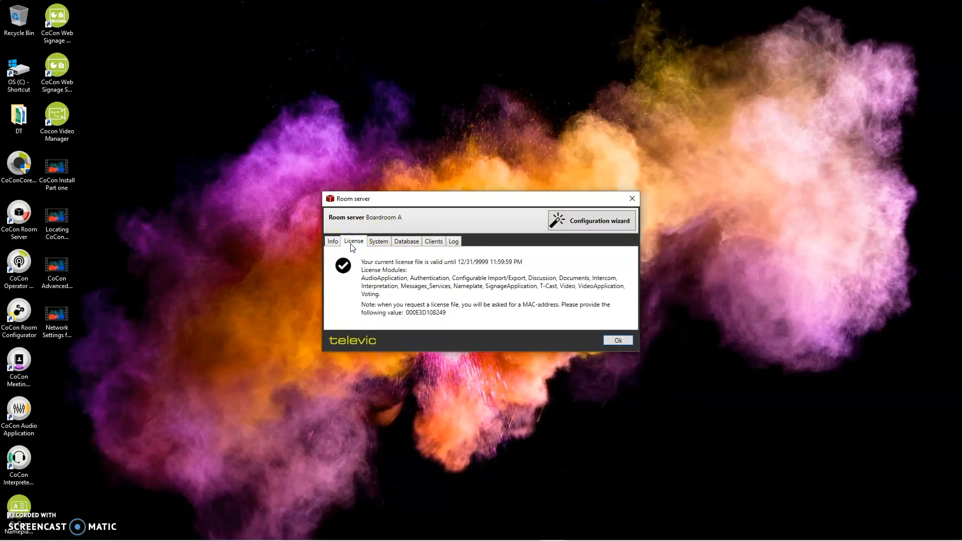
click(372, 243)
click(380, 244)
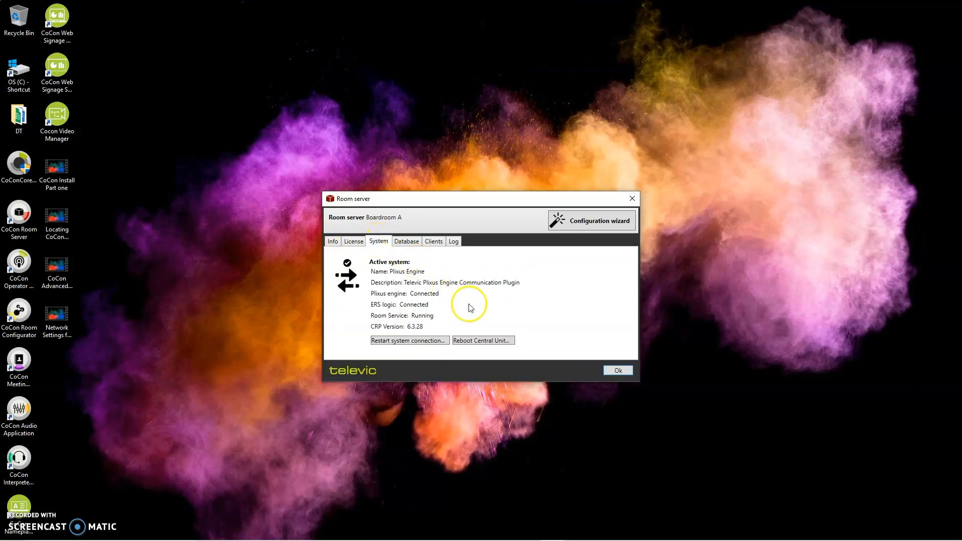